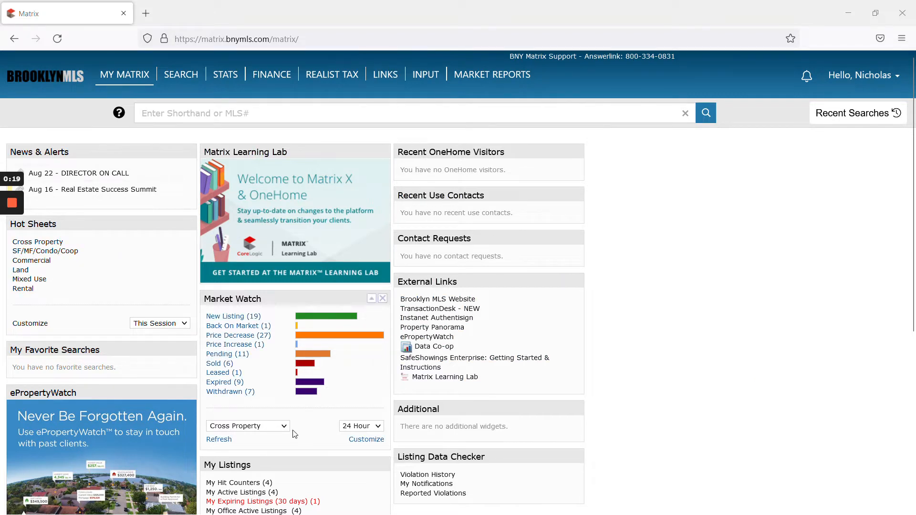
# - From my active listings, open the Kensington co-op listing and bring up its Open Houses form for editing
pyautogui.scroll(-3, 310, 296)
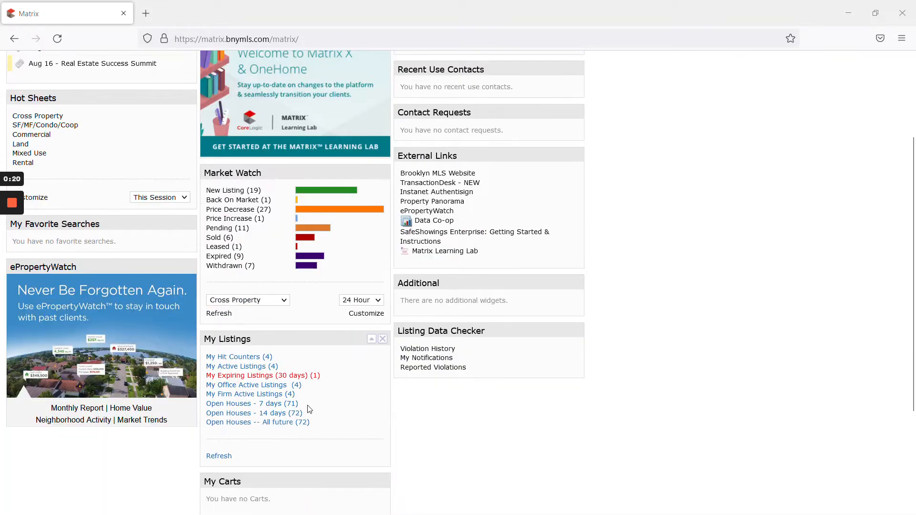
pyautogui.click(263, 368)
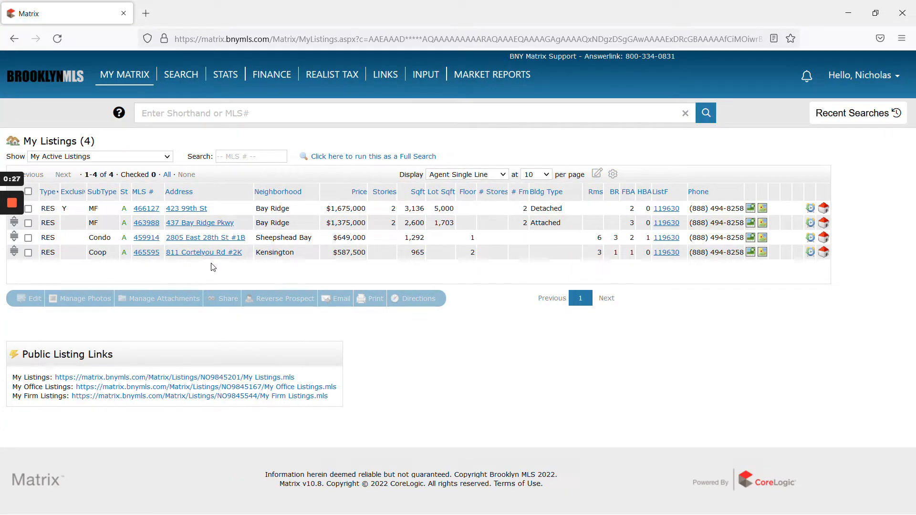
pyautogui.click(147, 253)
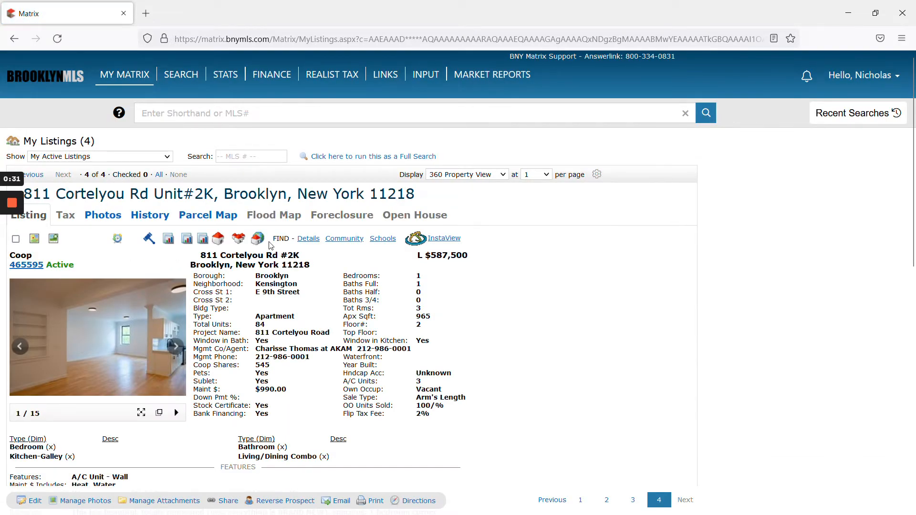
pyautogui.scroll(-1, 185, 379)
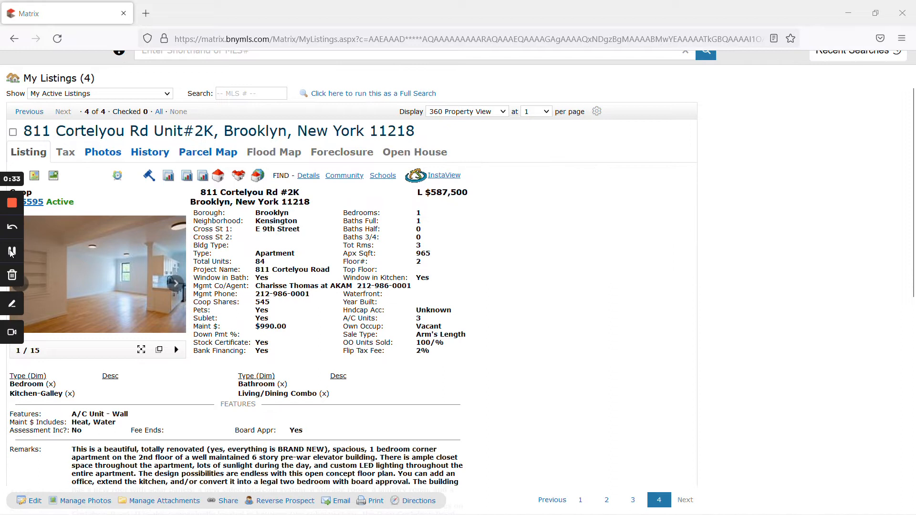
pyautogui.click(28, 505)
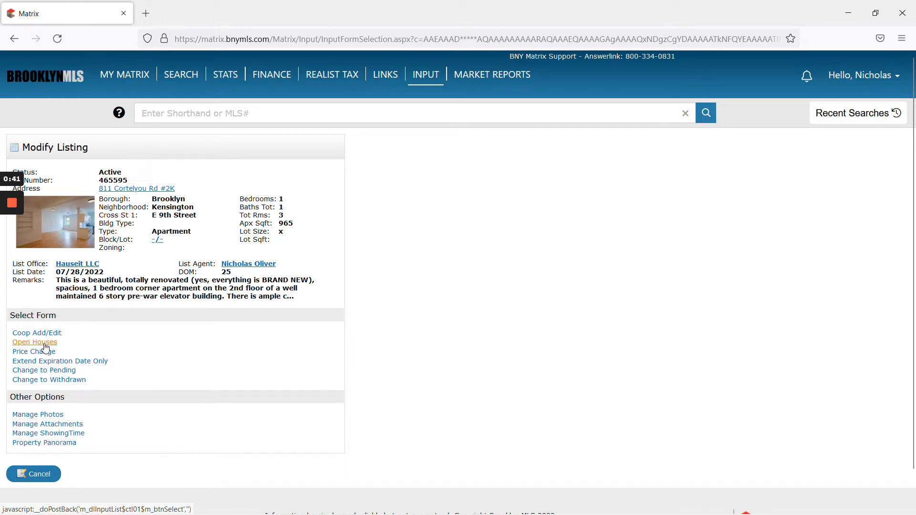
pyautogui.click(45, 346)
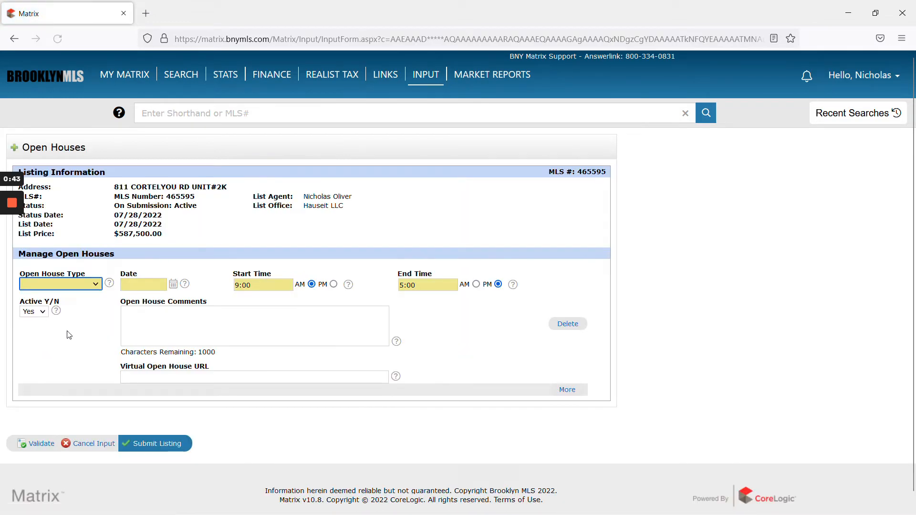
# - Switch to the Freshdesk ticket and read the requested open house date, start time, end time and appointment setting
pyautogui.hotkey('alt', 'Tab')
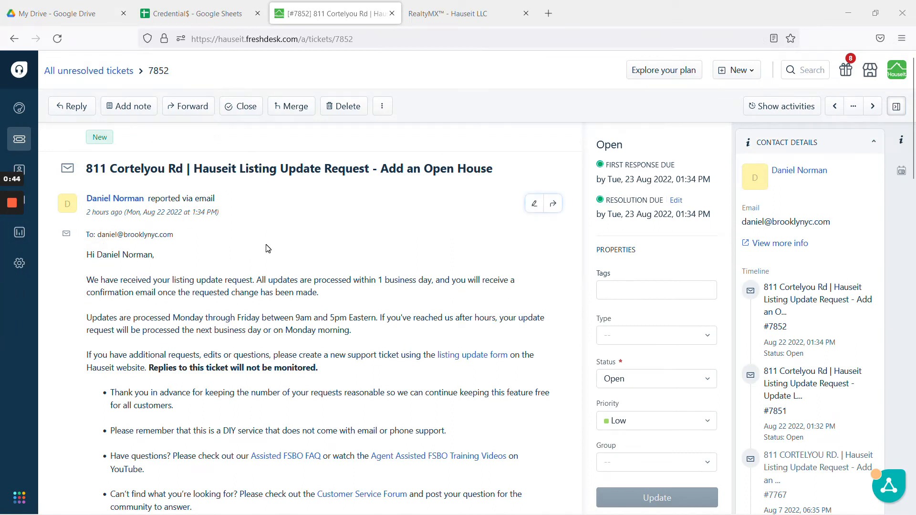
pyautogui.scroll(-15, 378, 406)
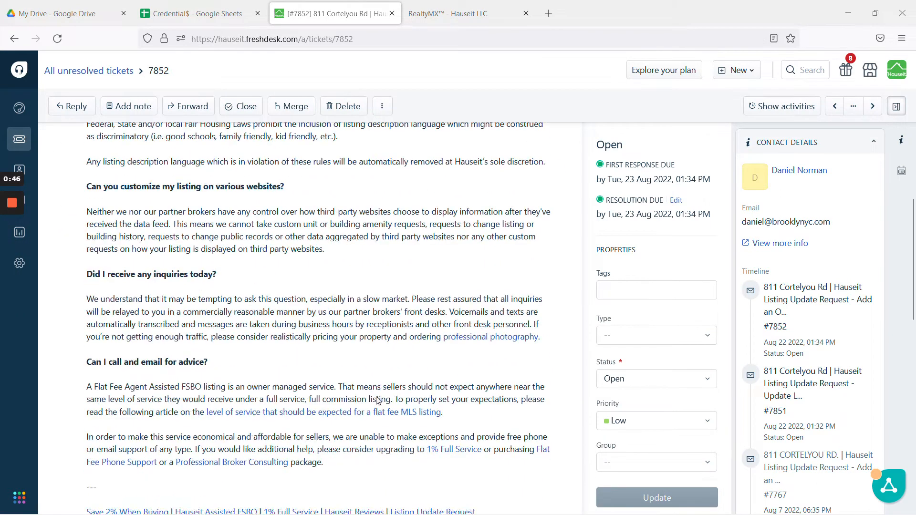
pyautogui.scroll(-2, 377, 406)
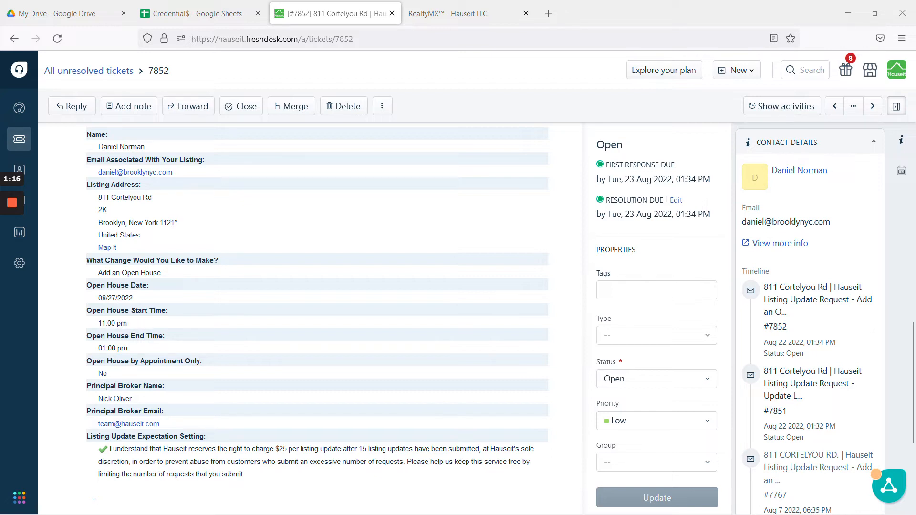
pyautogui.moveTo(2, 248)
# - Switch back to Matrix and set the open house type to Public and its date to 08/27/2022
pyautogui.hotkey('alt', 'Tab')
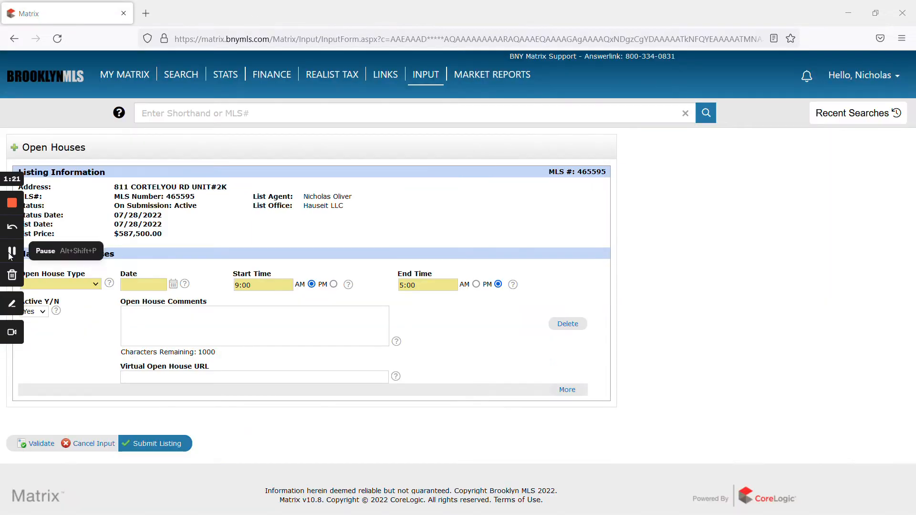
pyautogui.click(92, 286)
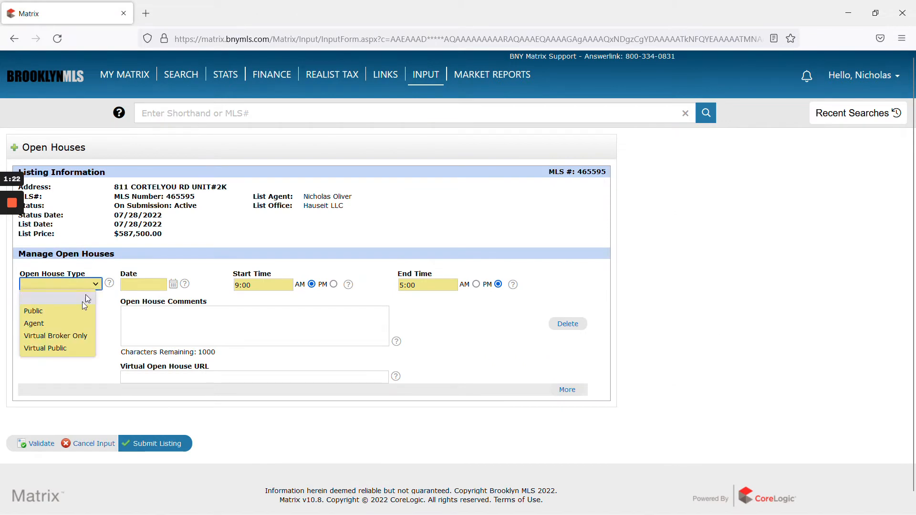
pyautogui.click(78, 308)
pyautogui.click(89, 286)
pyautogui.click(90, 286)
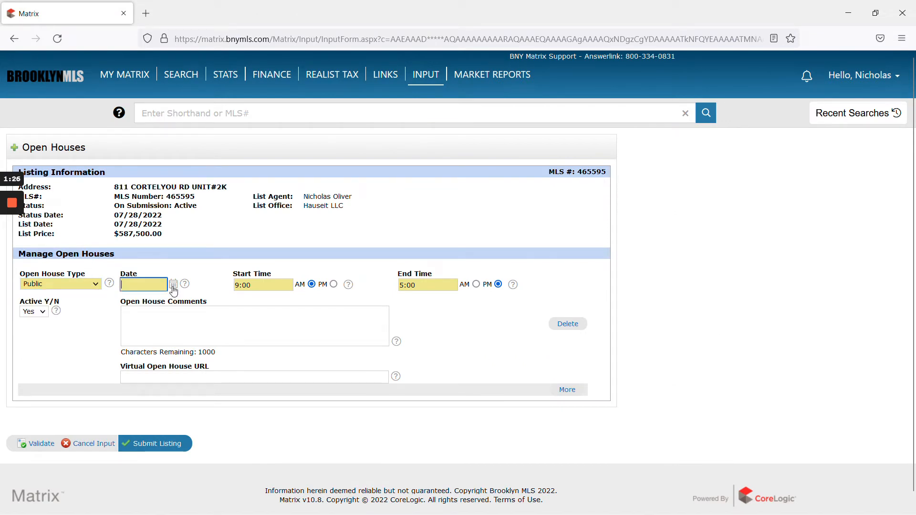
pyautogui.click(173, 284)
pyautogui.click(224, 371)
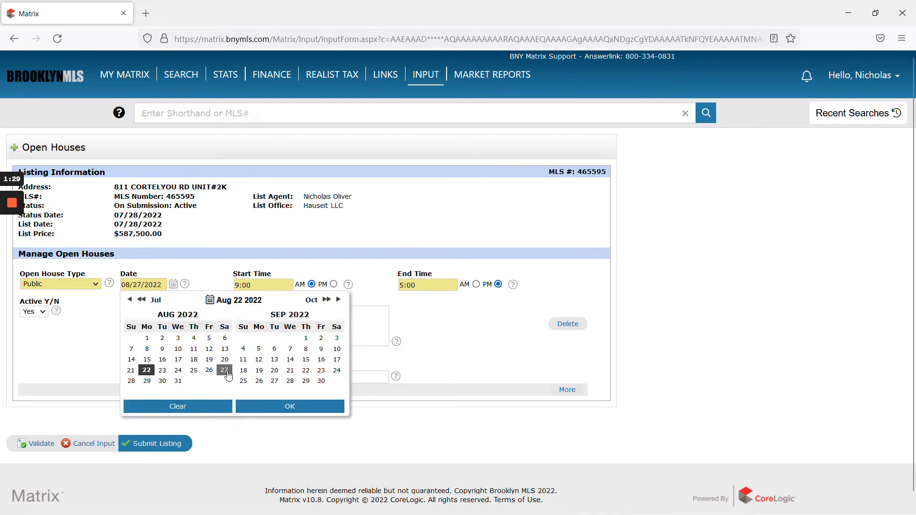
# - Set the open house start time to 11:00 AM and the end time to 1:00 PM
pyautogui.click(262, 284)
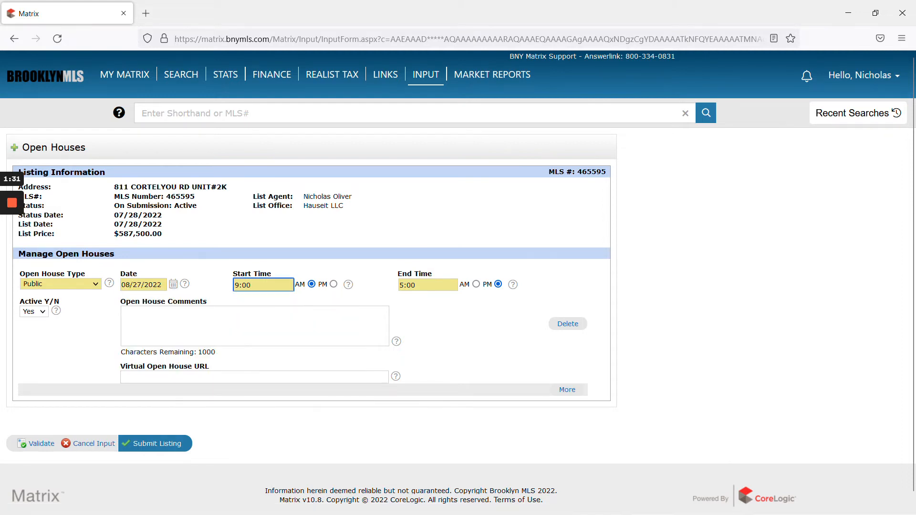
pyautogui.write('11')
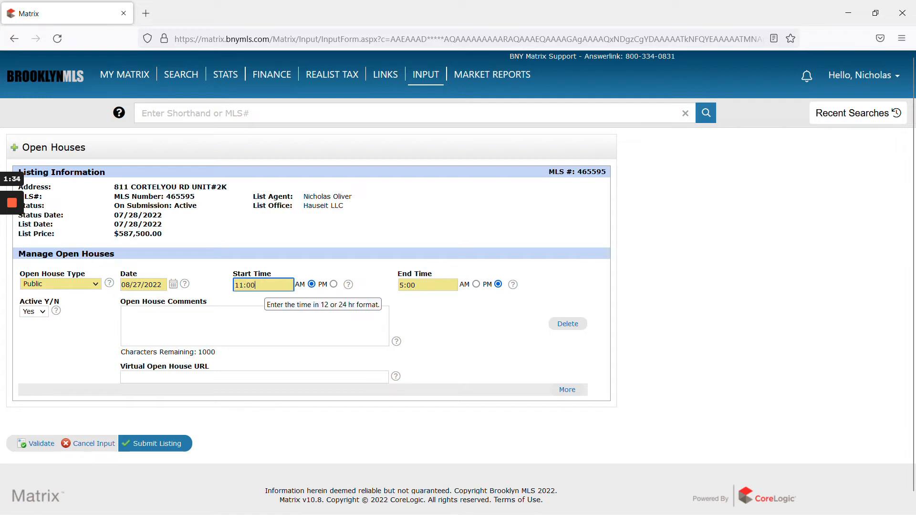
pyautogui.moveTo(418, 286); pyautogui.dragTo(407, 285)
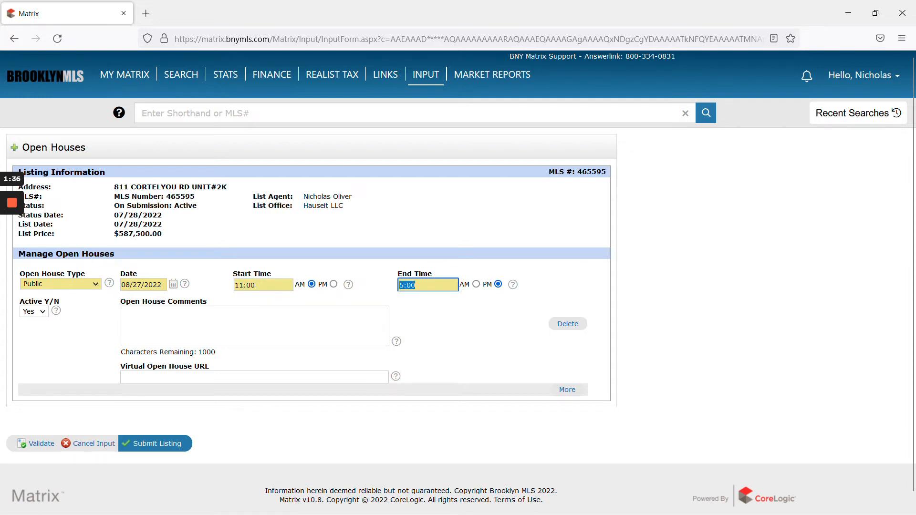
pyautogui.click(399, 285)
pyautogui.write('1')
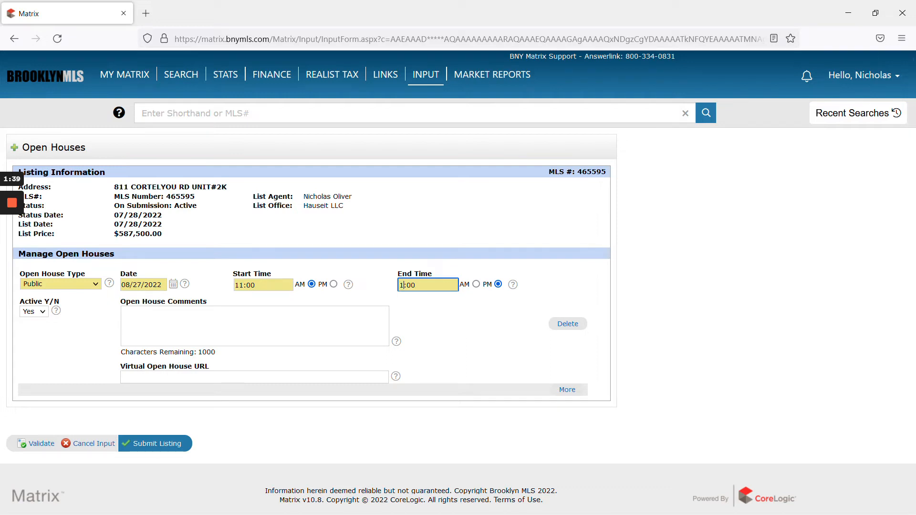
pyautogui.press('Tab')
pyautogui.press('Tab')
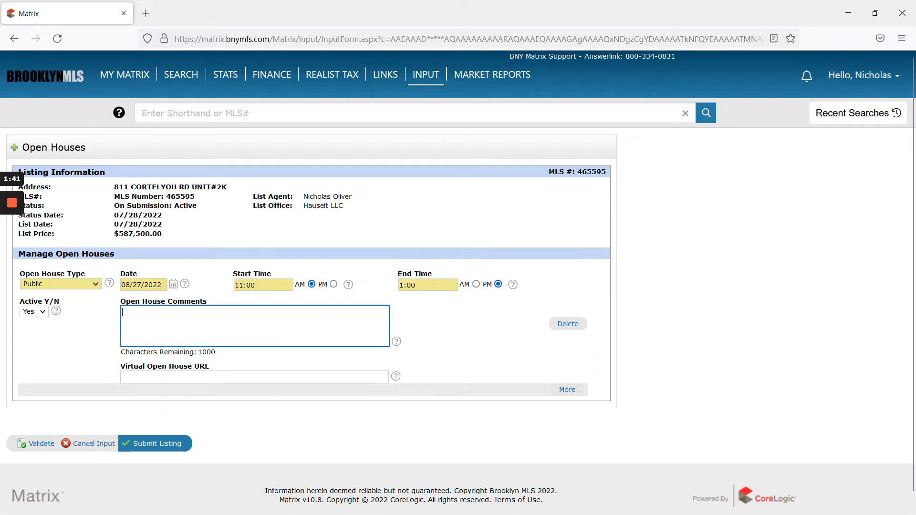
pyautogui.scroll(-1, 403, 327)
pyautogui.click(529, 319)
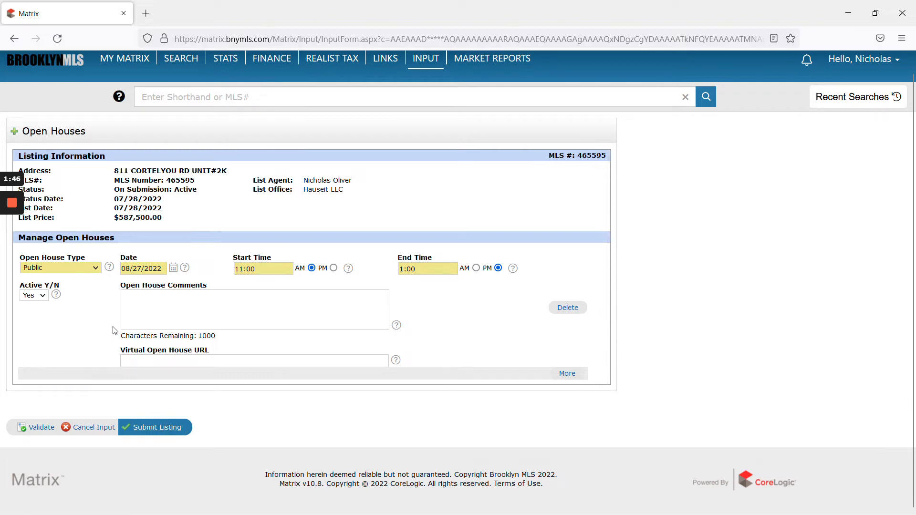
# - Recheck the open house request in the Freshdesk ticket and submit the completed open house form in Matrix
pyautogui.click(12, 253)
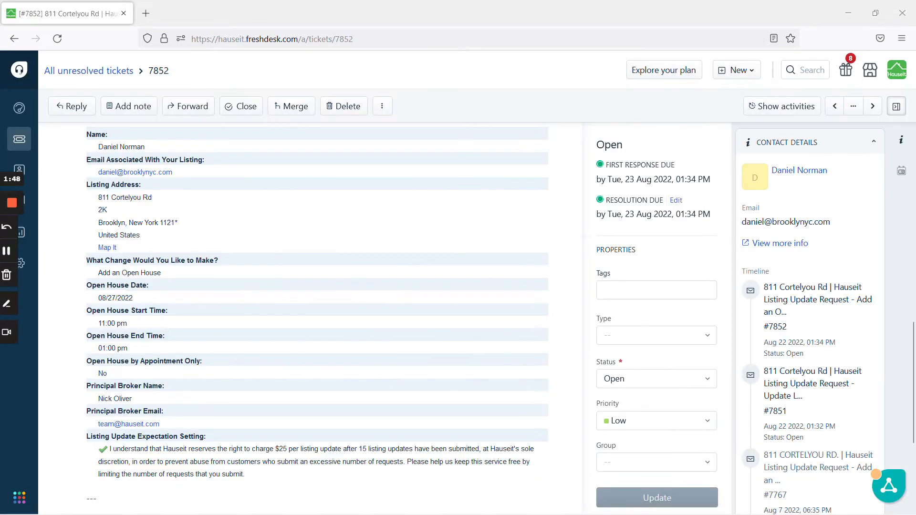
pyautogui.moveTo(210, 262); pyautogui.dragTo(207, 264)
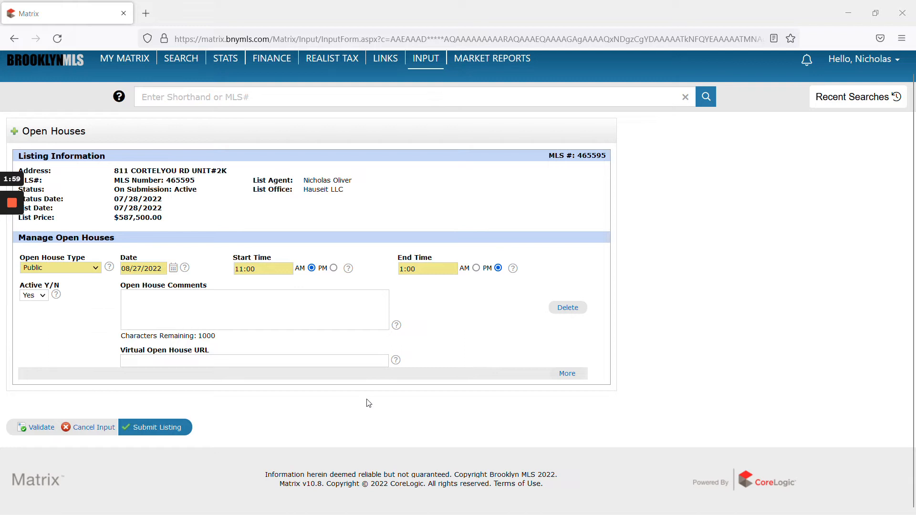
pyautogui.click(167, 428)
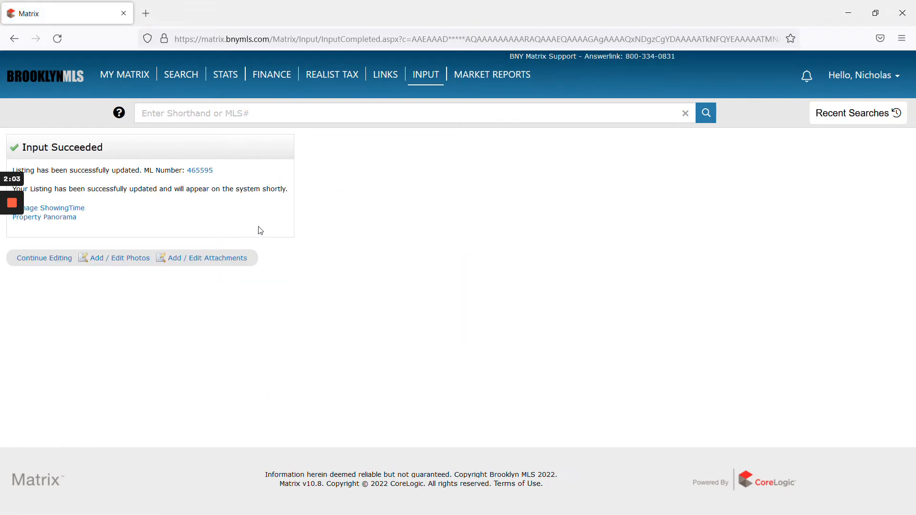
# - Open the updated listing and capture a screenshot of its details, including the next open house line
pyautogui.click(200, 171)
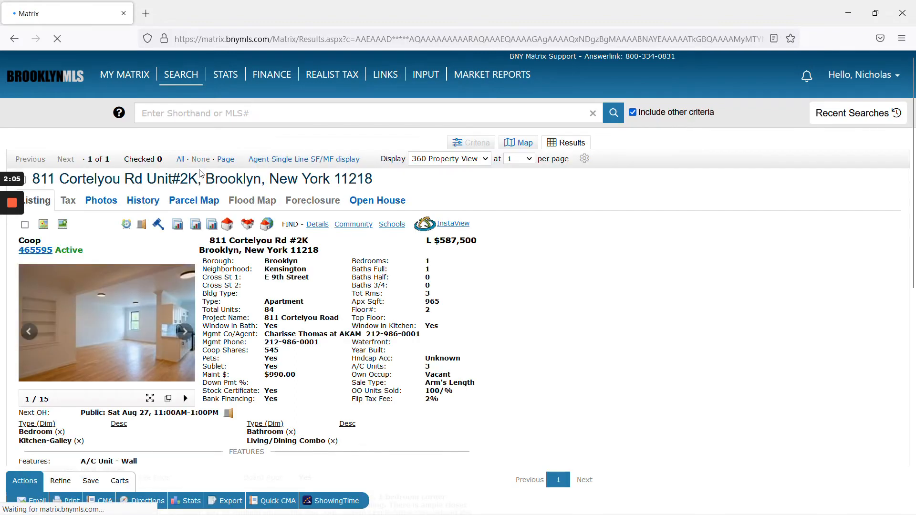
pyautogui.moveTo(9, 266)
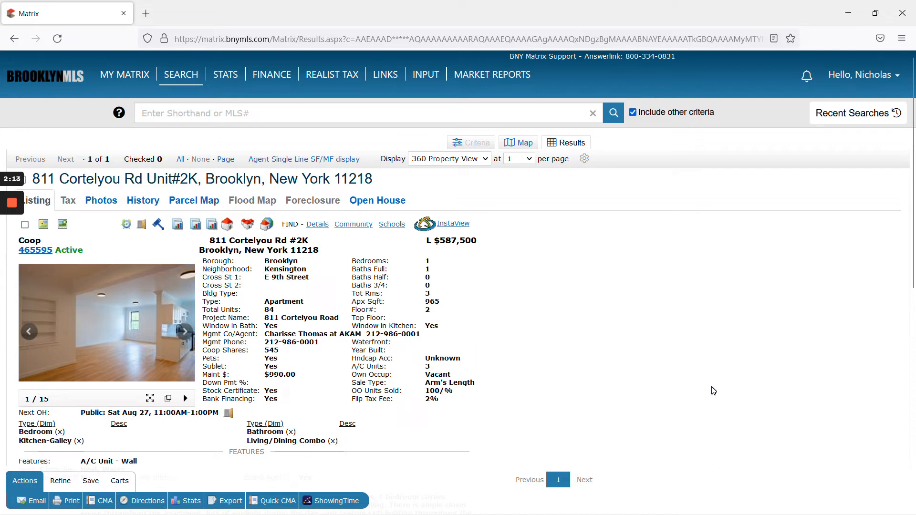
pyautogui.press('super+shift+s')
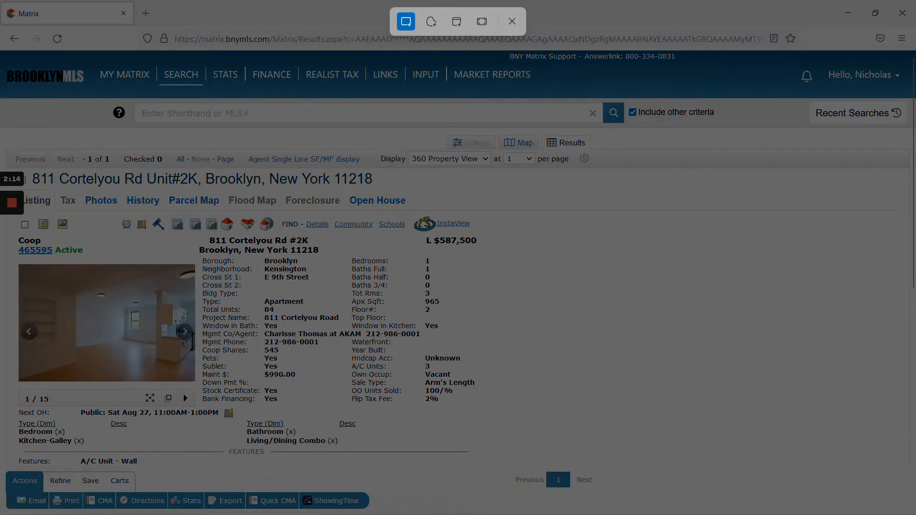
pyautogui.moveTo(7, 141); pyautogui.dragTo(622, 441)
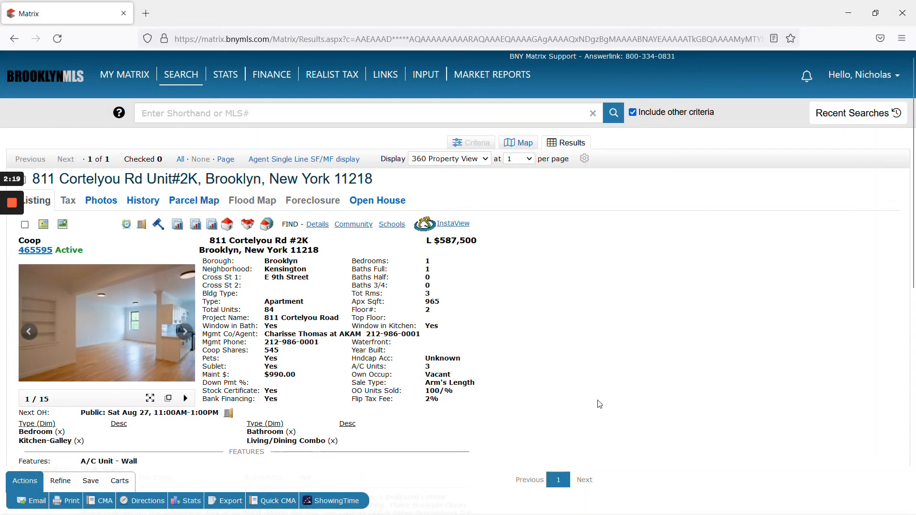
pyautogui.click(640, 345)
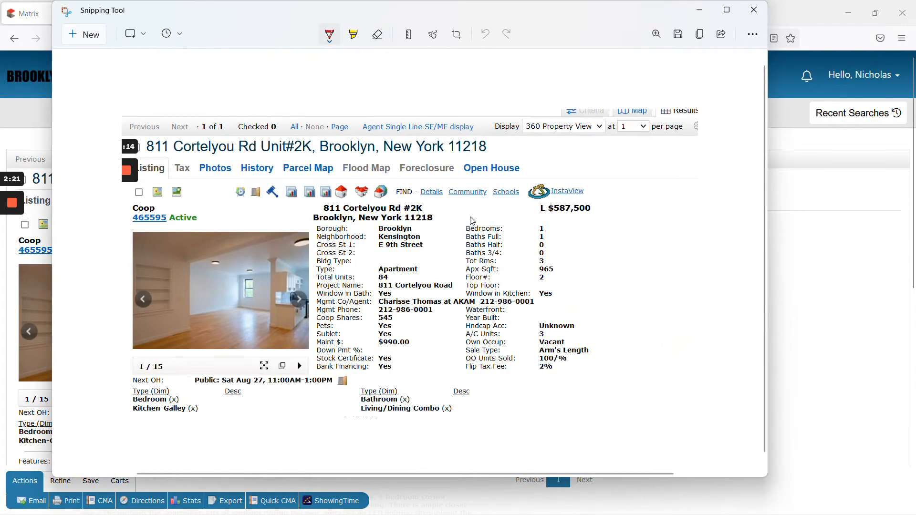
pyautogui.click(754, 10)
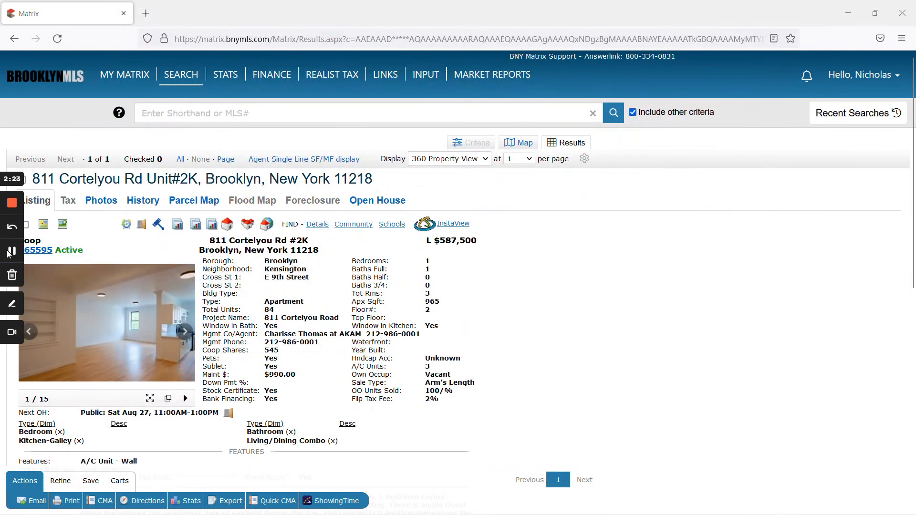
# - Switch to the Freshdesk ticket, start a reply and insert the Listing Update Seller canned response
pyautogui.hotkey('alt', 'Tab')
pyautogui.click(71, 106)
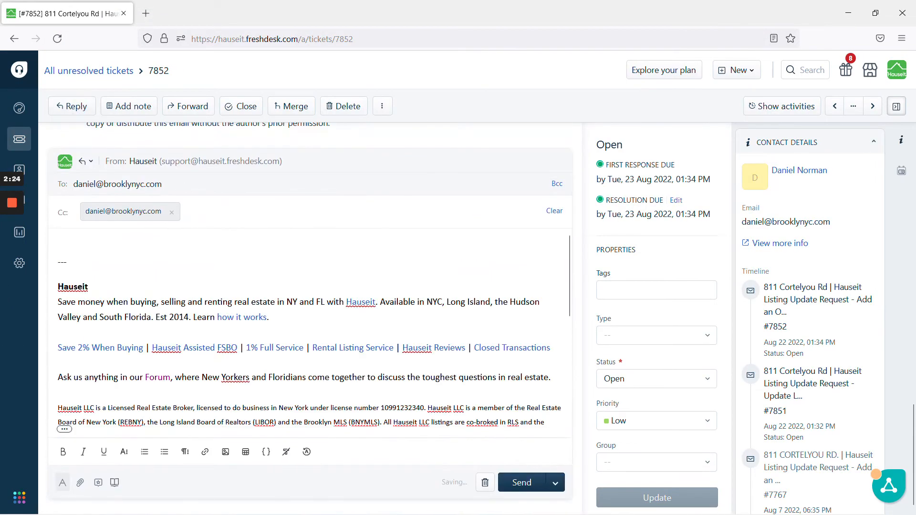
pyautogui.click(98, 482)
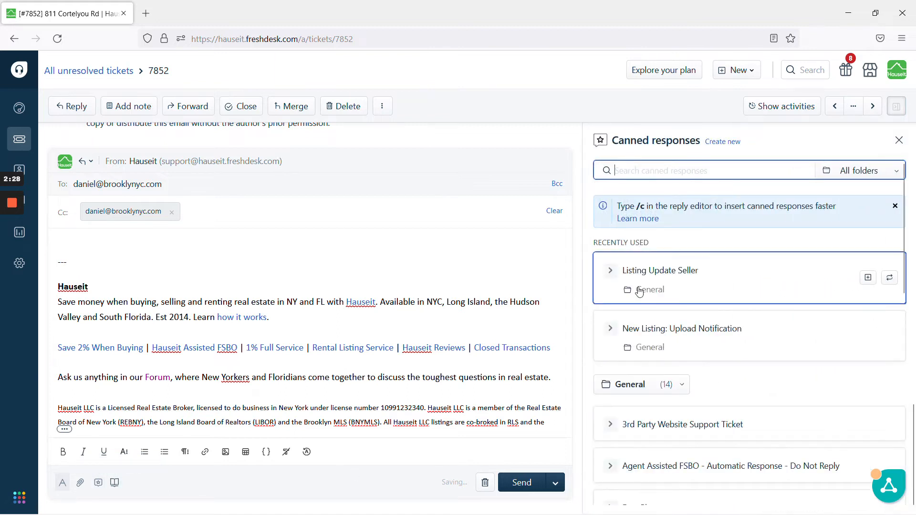
pyautogui.click(869, 280)
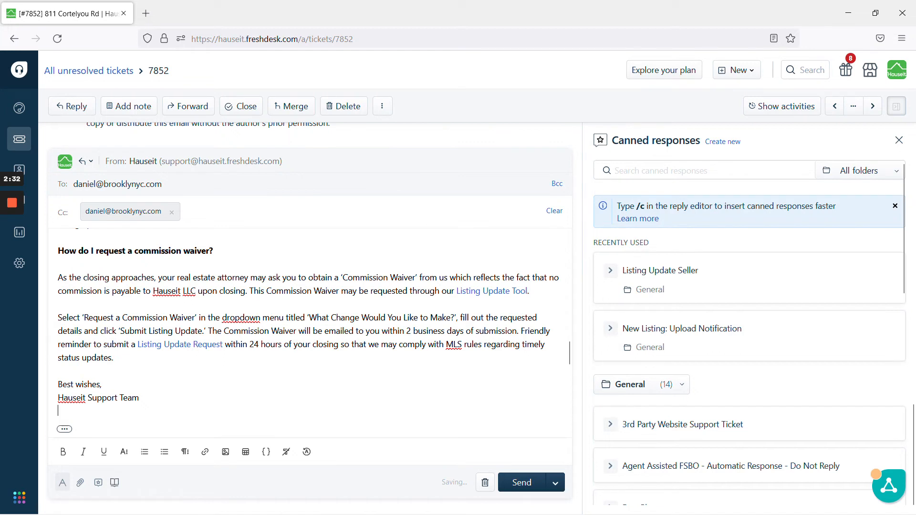
# - Paste the listing screenshot into the reply below the Hauseit Support Team sign-off
pyautogui.press('Return')
pyautogui.scroll(-2, 310, 333)
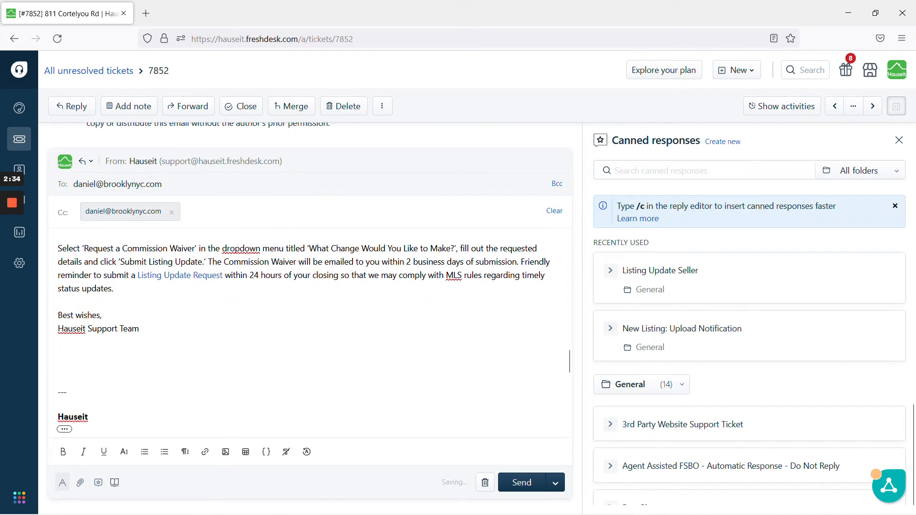
pyautogui.hotkey('ctrl', 'v')
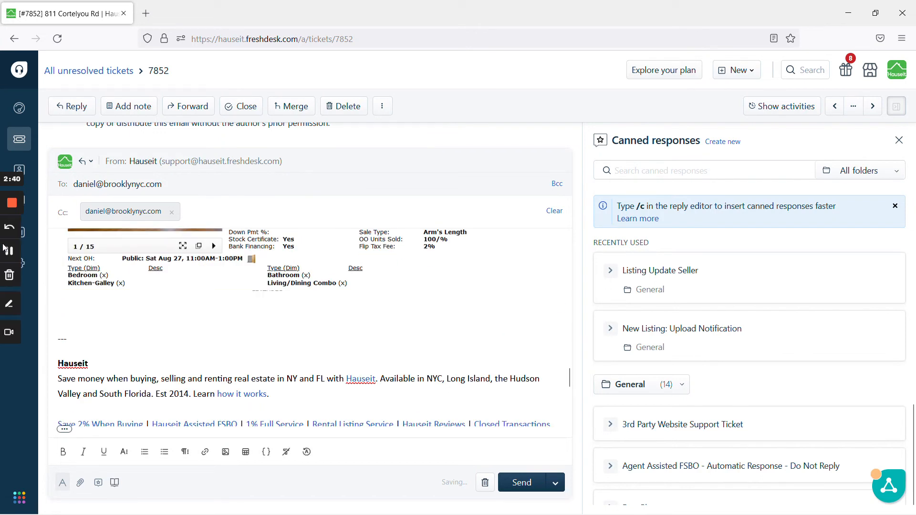
# - Switch to Matrix and open the Kensington coop listing from My Active Listings
pyautogui.hotkey('alt', 'Tab')
pyautogui.scroll(-4, 324, 366)
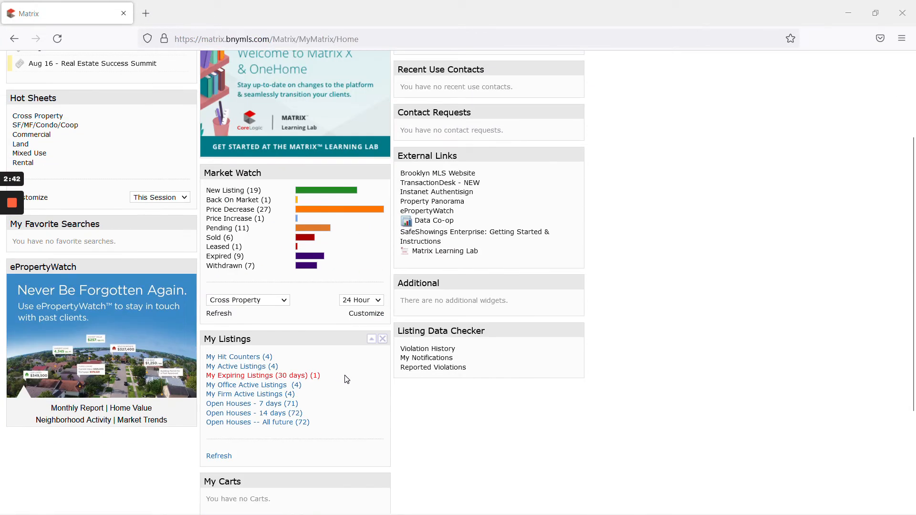
pyautogui.click(272, 370)
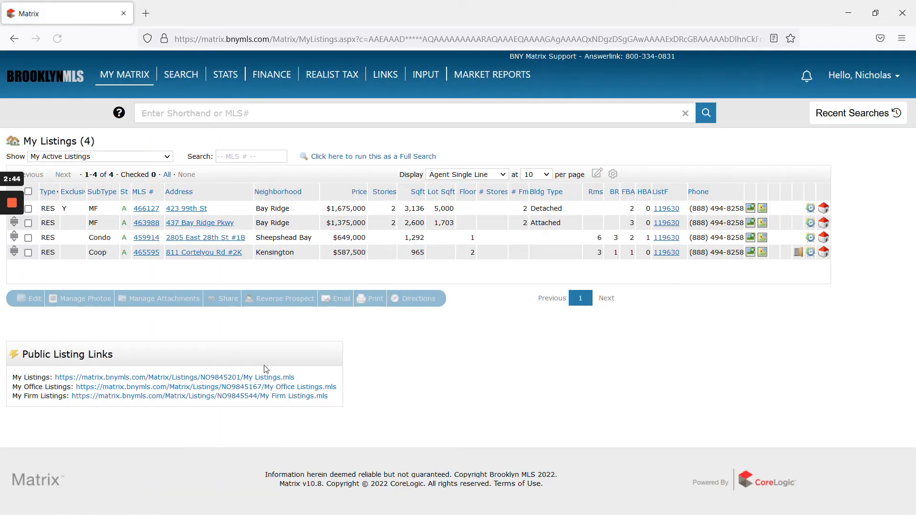
pyautogui.click(145, 253)
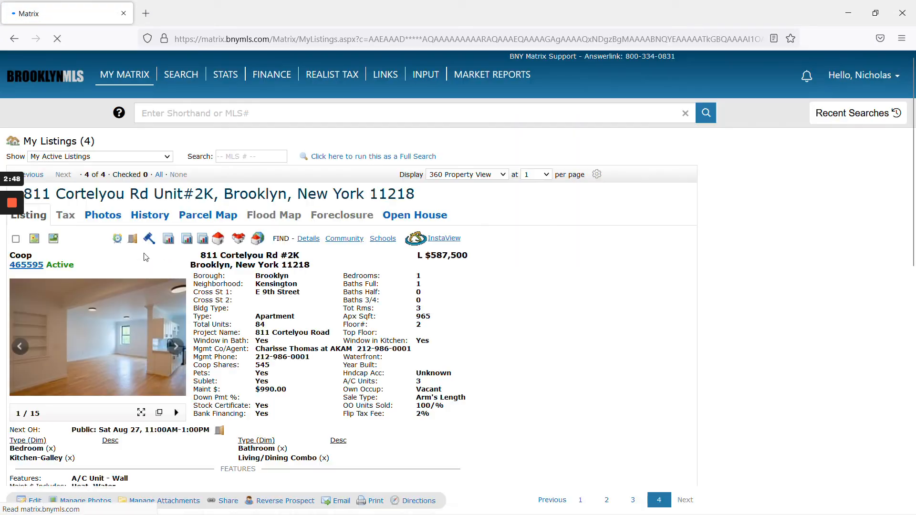
# - Start editing the coop listing and open its Open Houses form
pyautogui.scroll(-2, 4, 475)
pyautogui.click(27, 502)
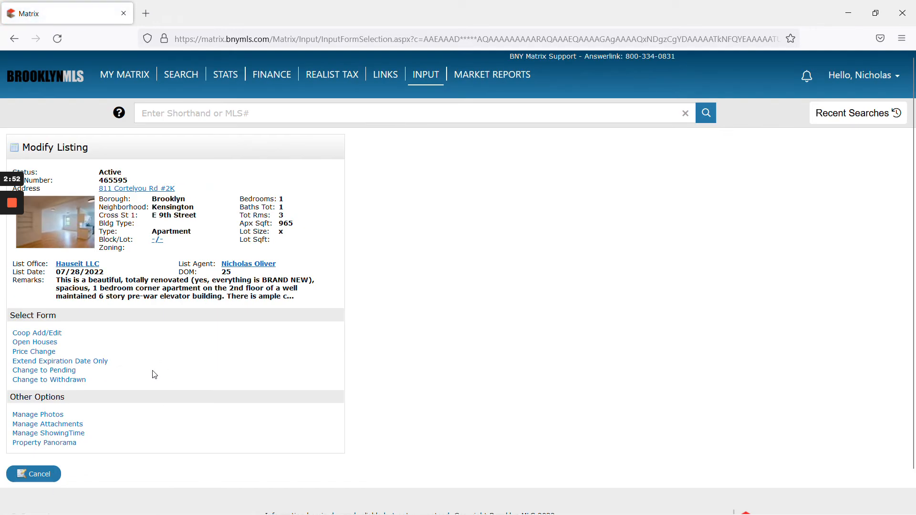
pyautogui.click(48, 344)
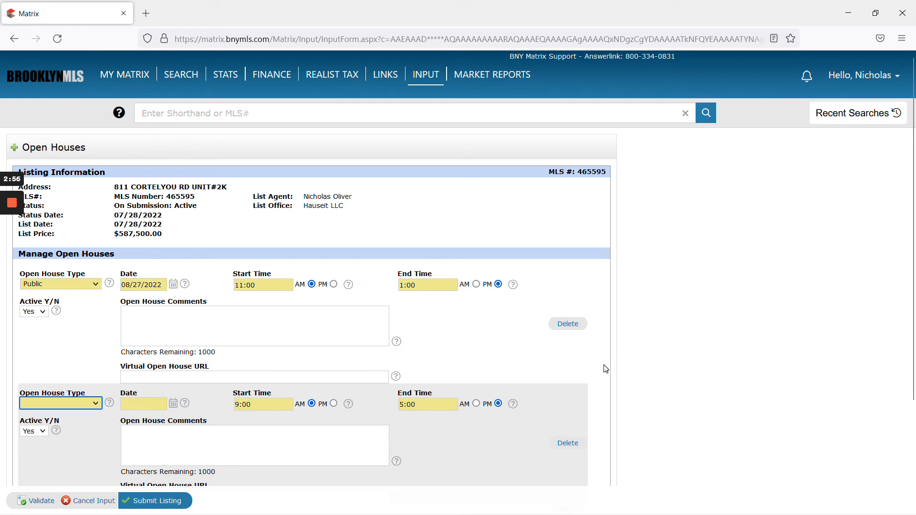
# - Review the listing's open house entries and delete the blank second entry from the form
pyautogui.scroll(-2, 605, 366)
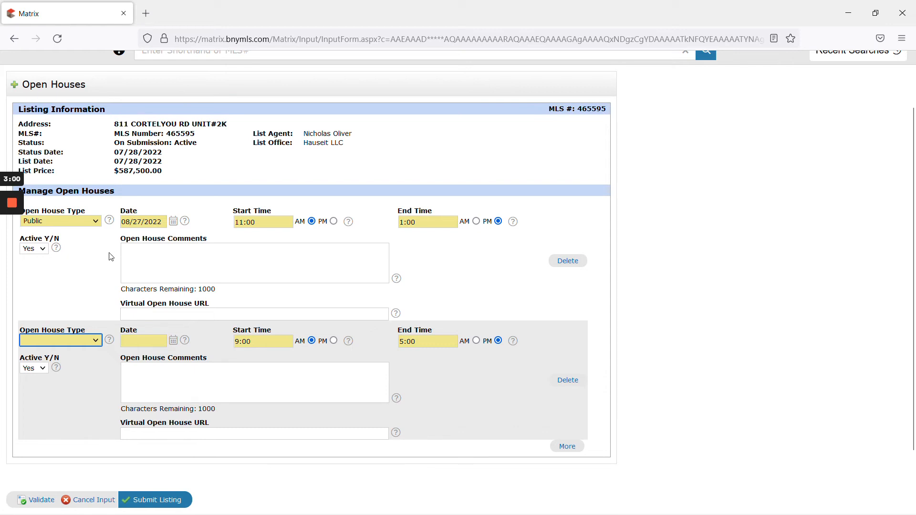
pyautogui.click(84, 242)
pyautogui.scroll(-3, 539, 375)
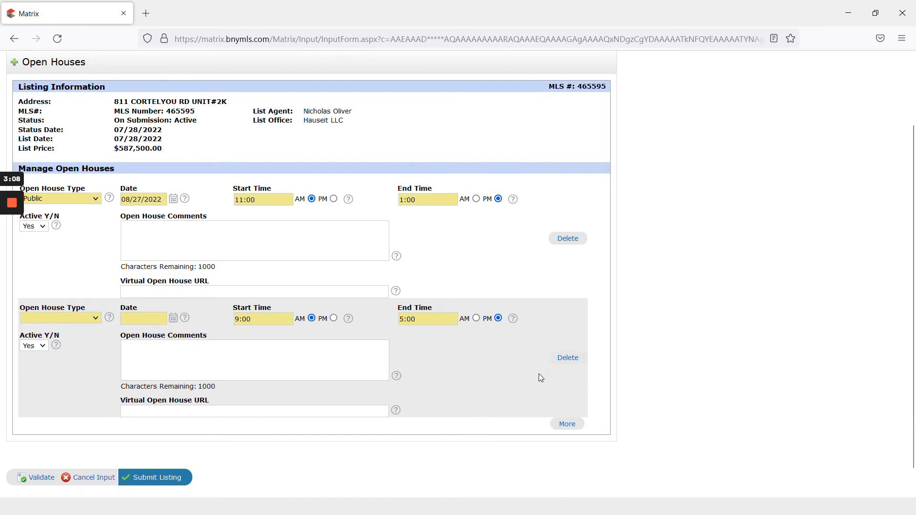
pyautogui.scroll(5, 540, 375)
pyautogui.click(568, 434)
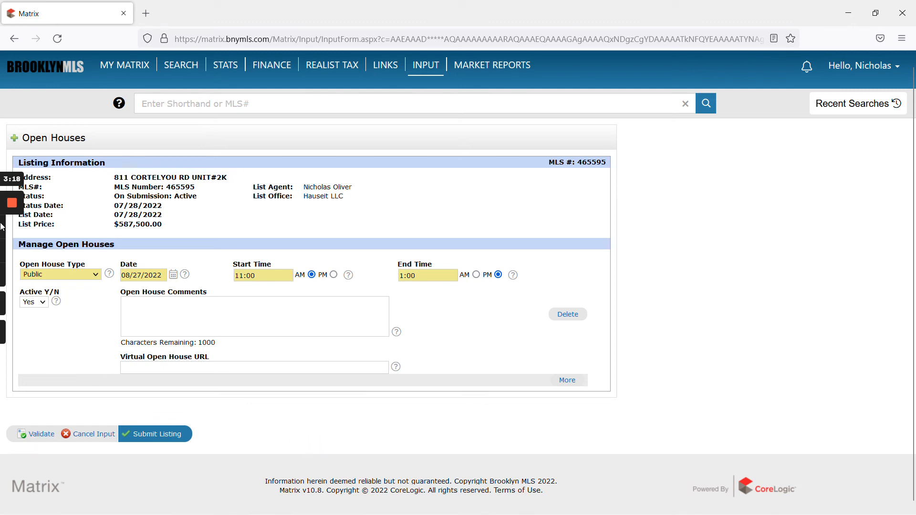
# - Return to the active listings from the Matrix home page and reopen the Kensington coop's full details
pyautogui.click(12, 253)
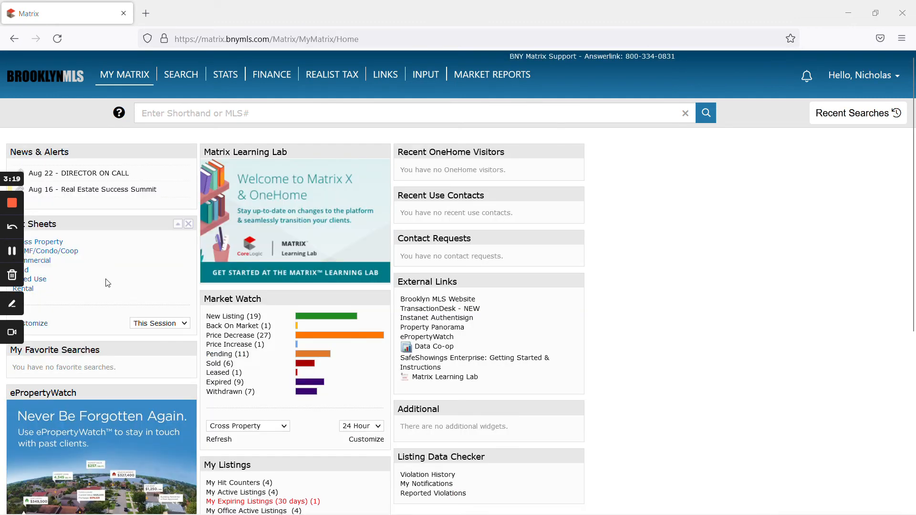
pyautogui.scroll(-3, 314, 360)
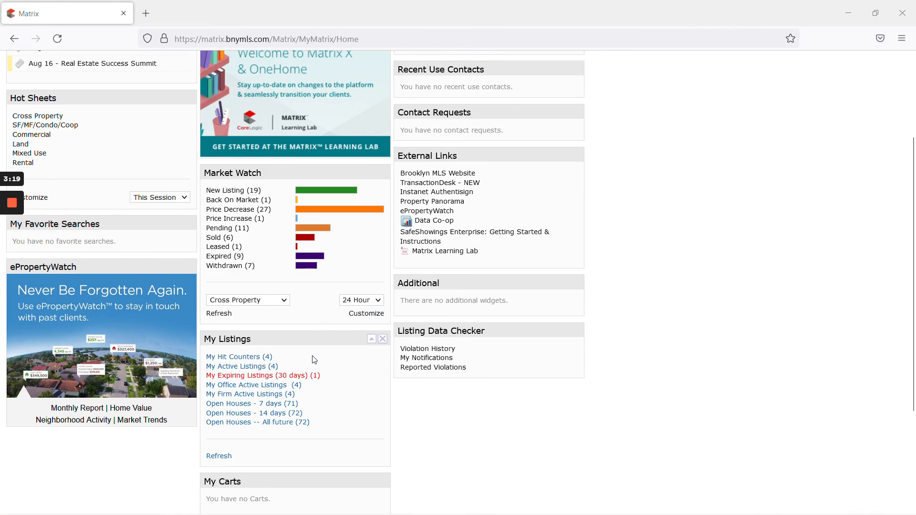
pyautogui.click(263, 367)
pyautogui.click(144, 253)
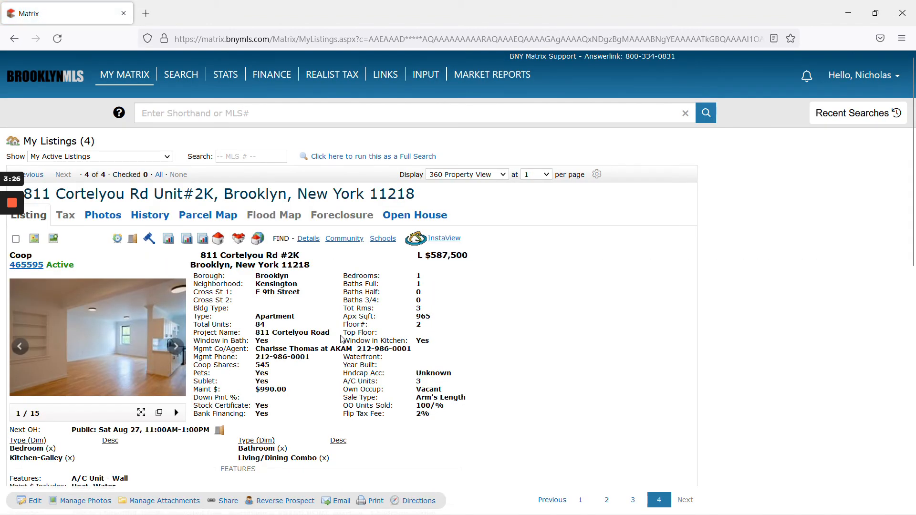